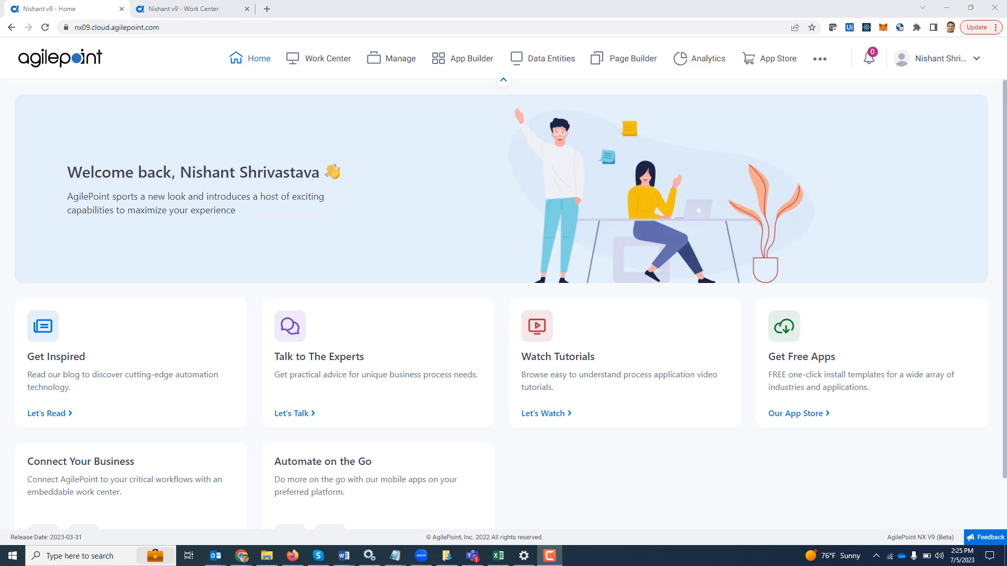
# Step: Open the Submit task form of the Customer Order Management app for editing in App Builder
pyautogui.click(472, 57)
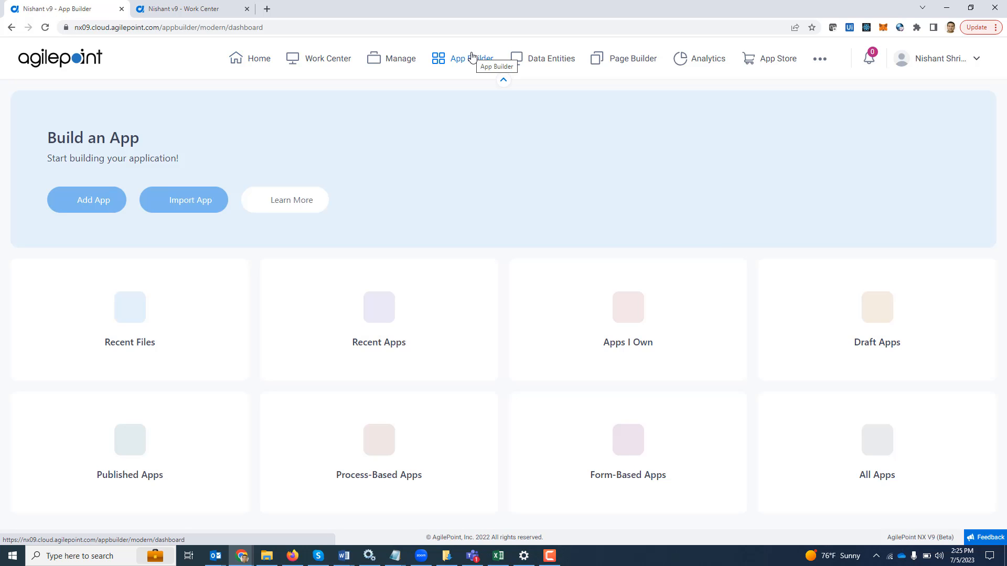
pyautogui.click(866, 444)
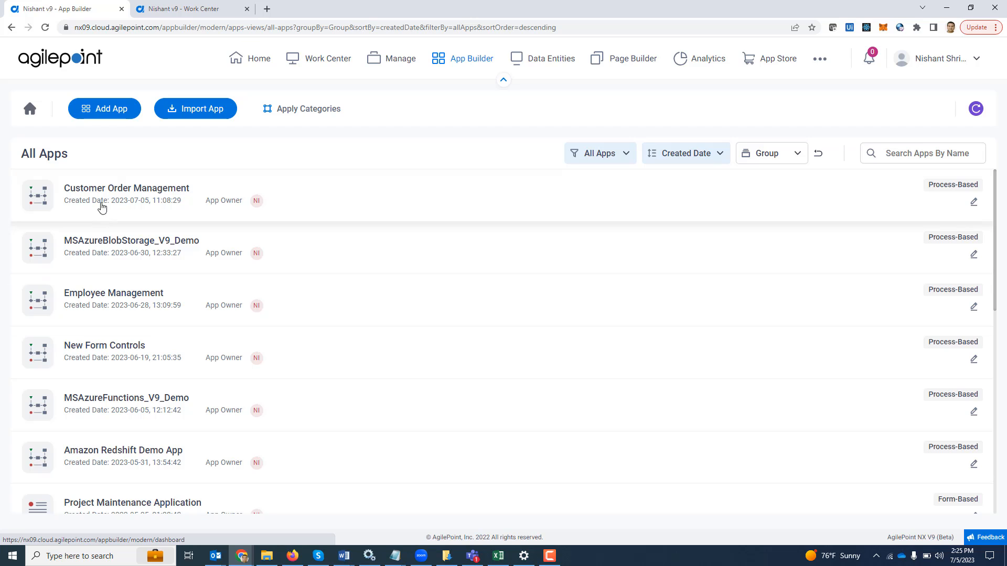
pyautogui.click(122, 191)
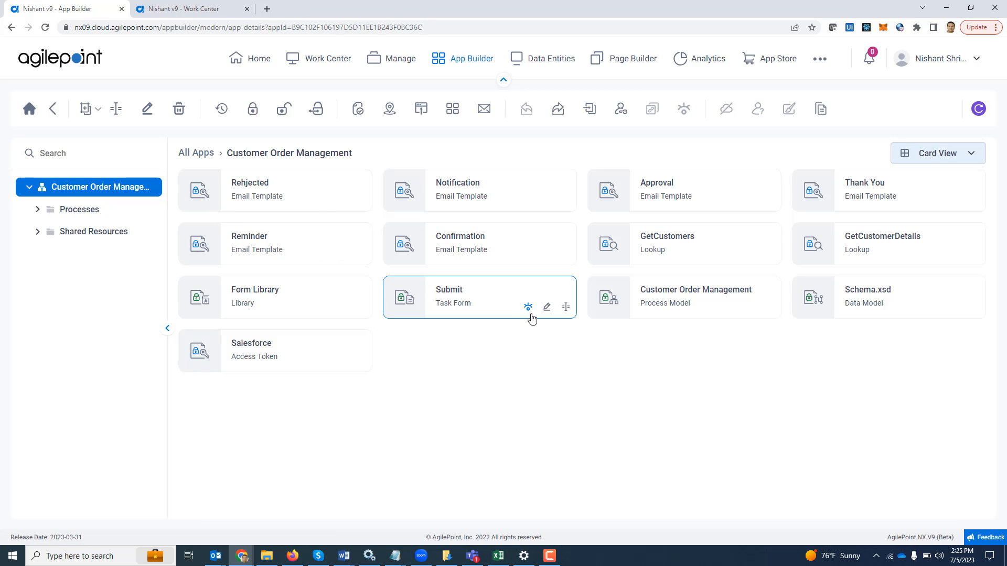
pyautogui.click(546, 308)
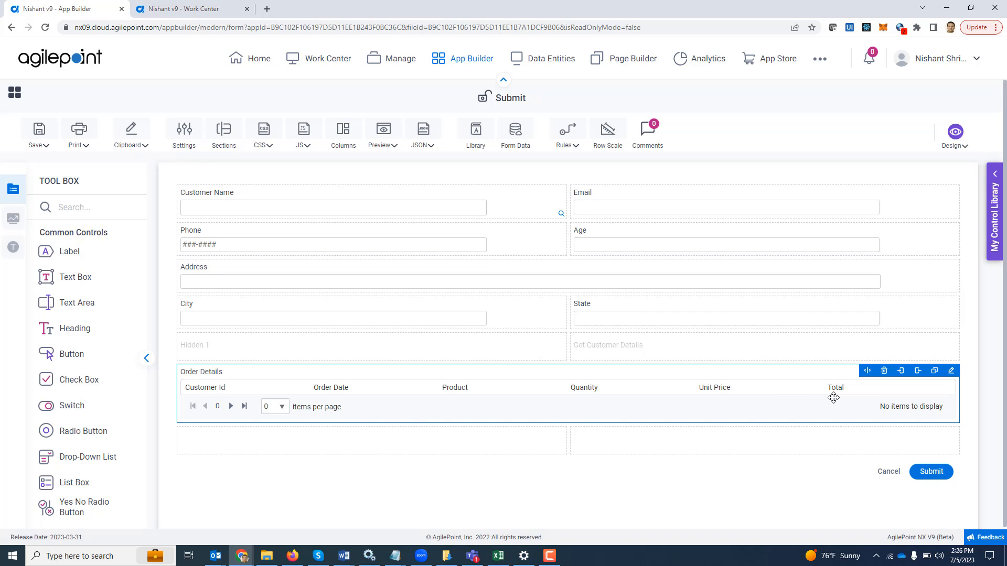
# Step: Review the Order Details data grid's column configuration and its advanced import and export settings
pyautogui.click(951, 371)
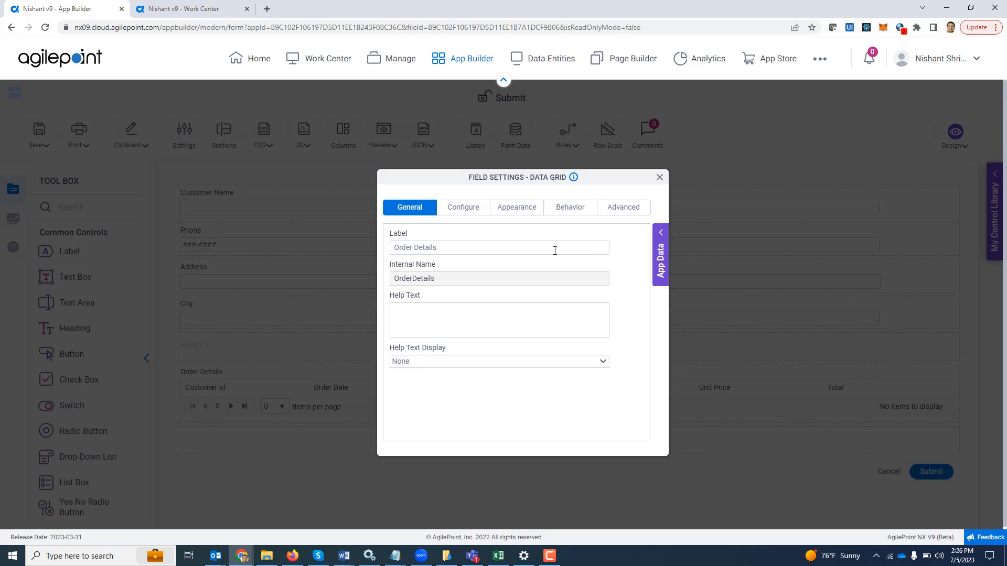
pyautogui.click(449, 210)
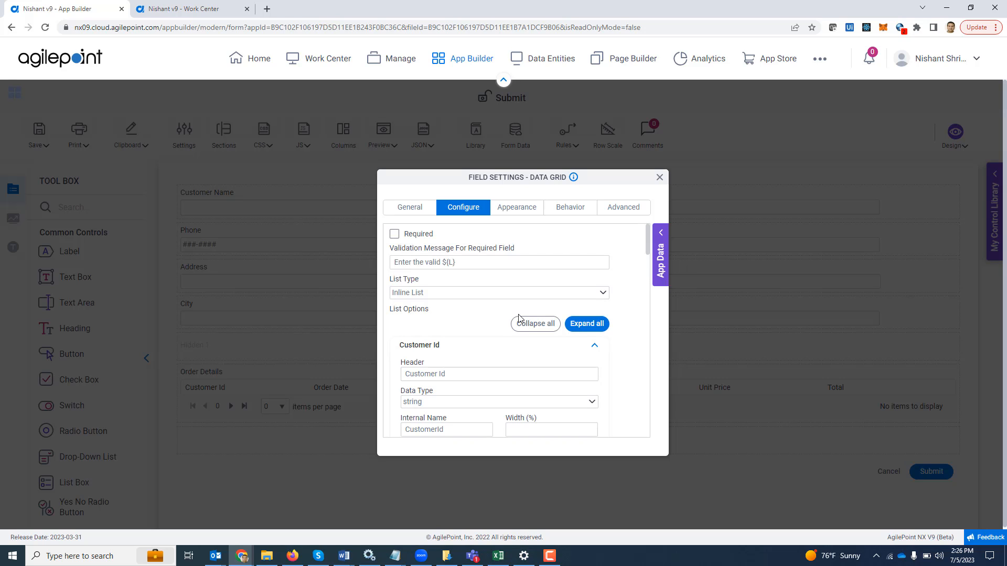
pyautogui.click(535, 323)
pyautogui.scroll(-2, 539, 326)
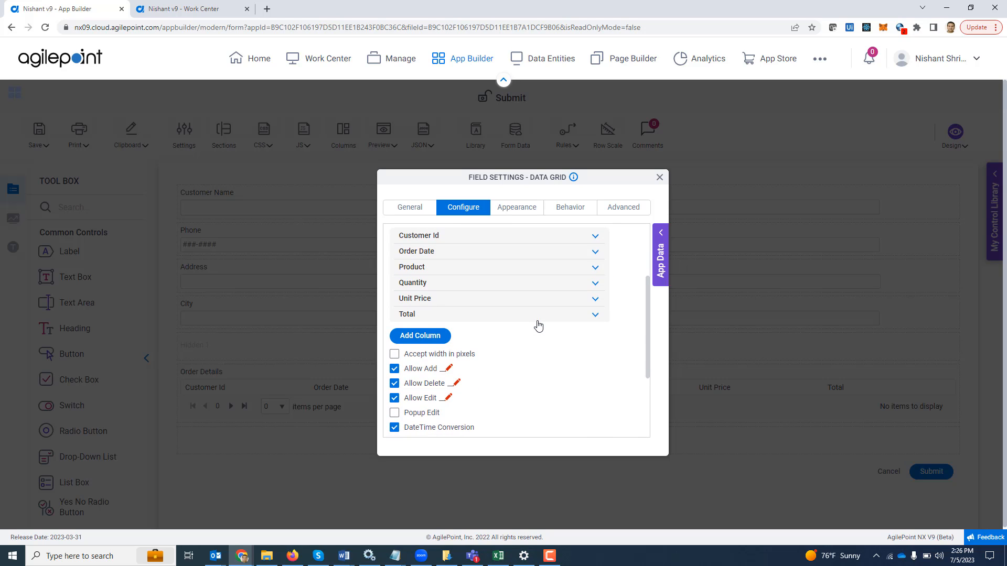
pyautogui.scroll(-1, 538, 326)
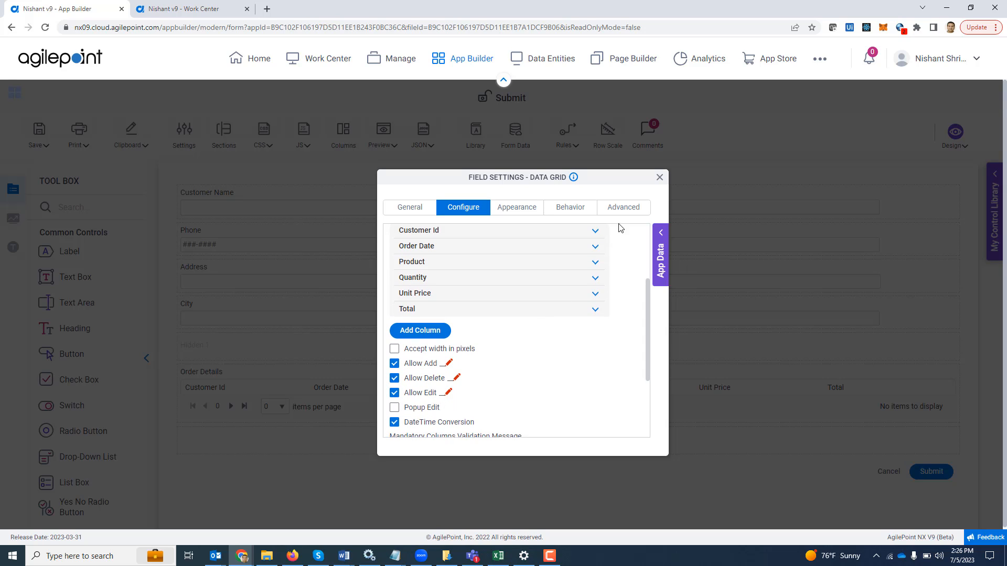
pyautogui.click(632, 210)
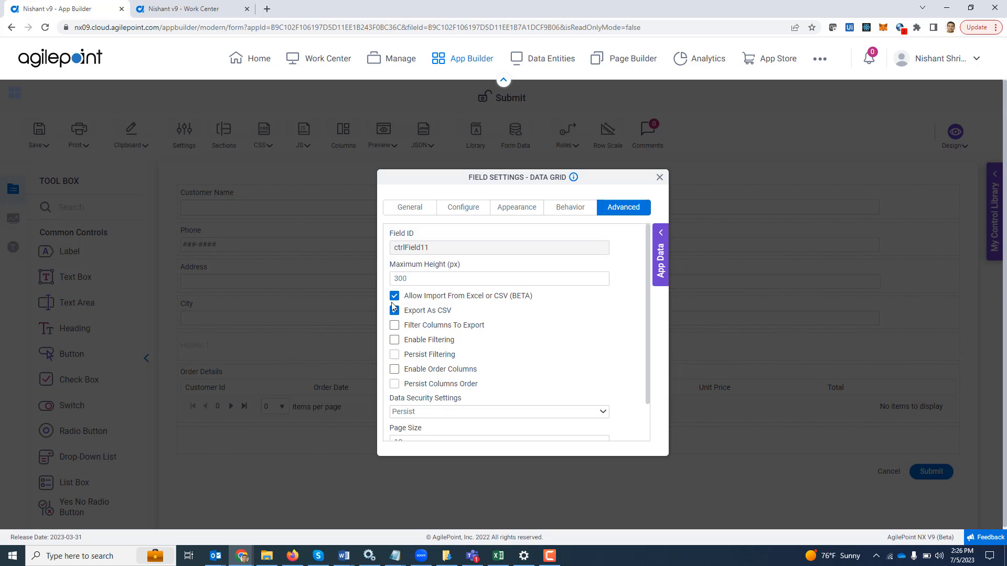
pyautogui.click(659, 178)
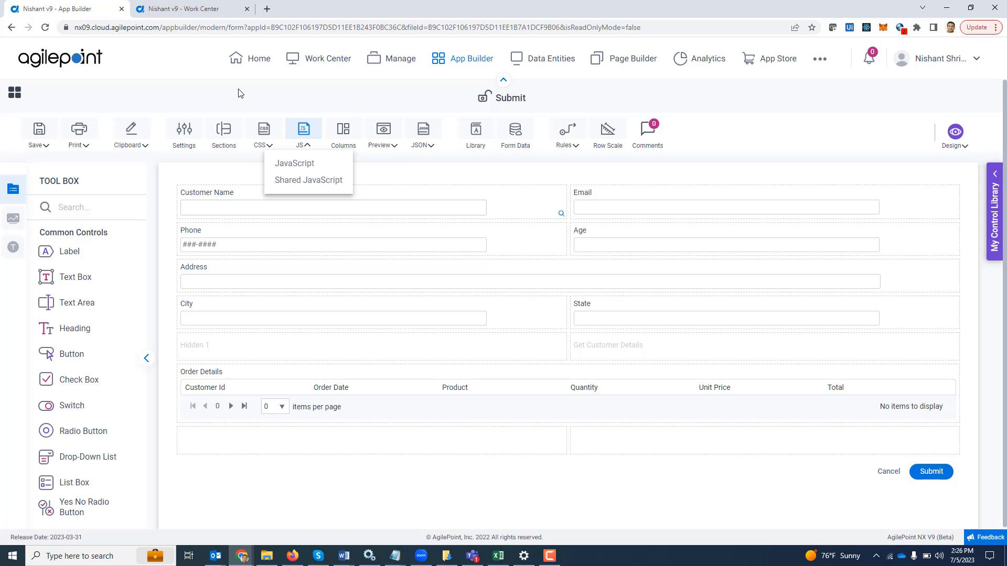
# Step: Launch the Customer Order Management app from Work Center and fill in the customer by looking up the customer's name
pyautogui.click(201, 9)
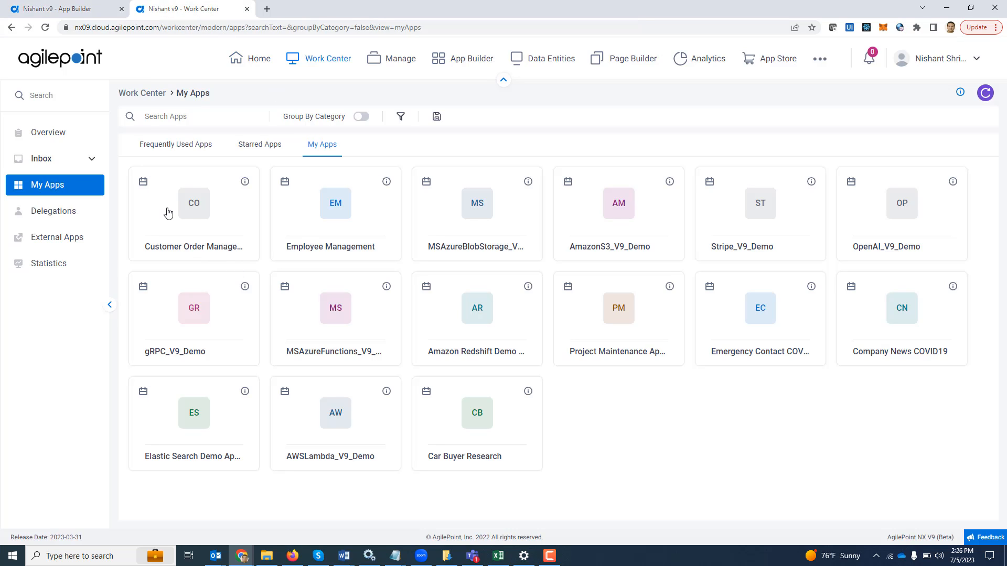
pyautogui.click(187, 203)
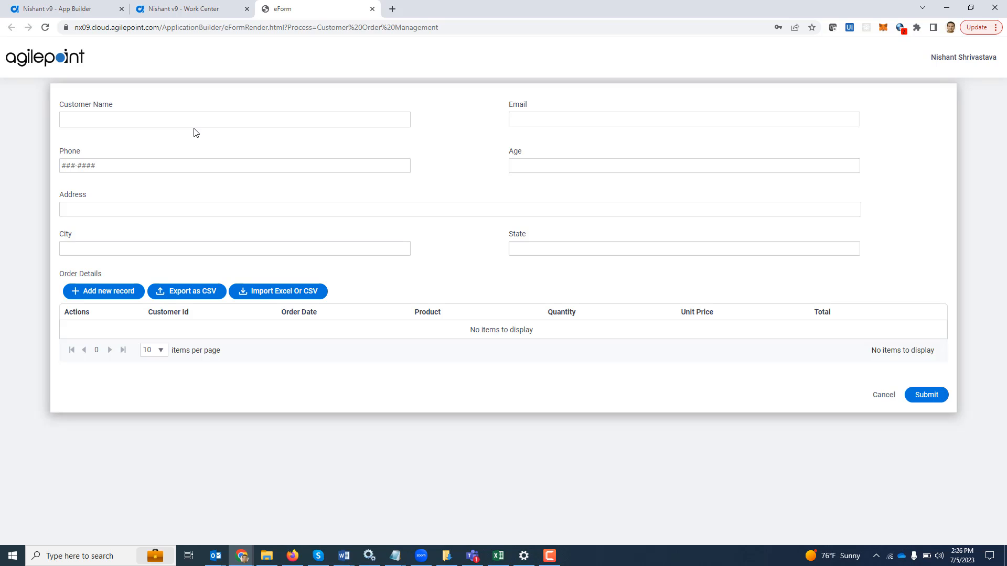
pyautogui.click(194, 126)
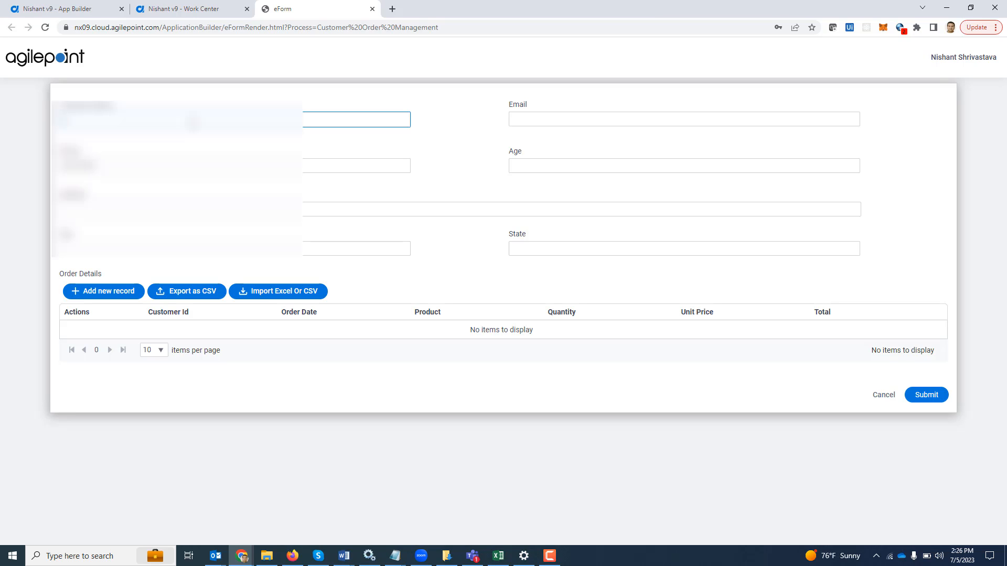
pyautogui.click(189, 118)
pyautogui.write('J')
pyautogui.click(180, 141)
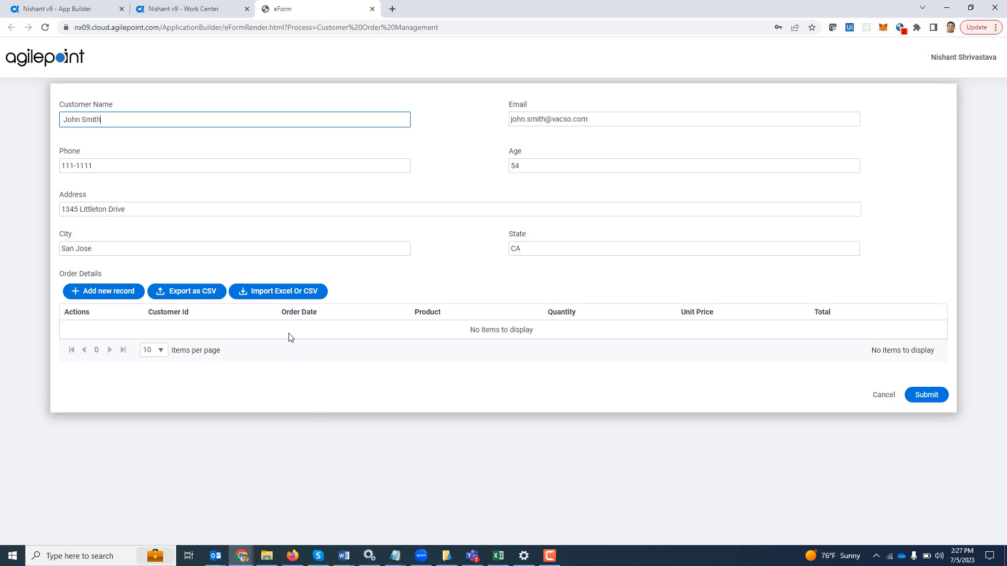
# Step: Download the Order Details import template, inspect it and Order Details (1).csv in Excel, and return to the browser form
pyautogui.click(273, 294)
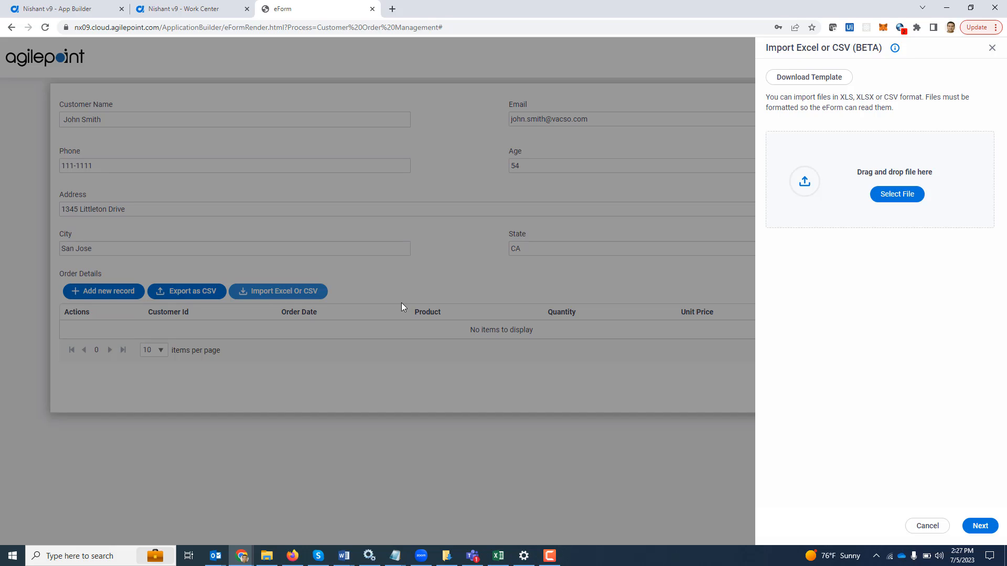
pyautogui.click(804, 83)
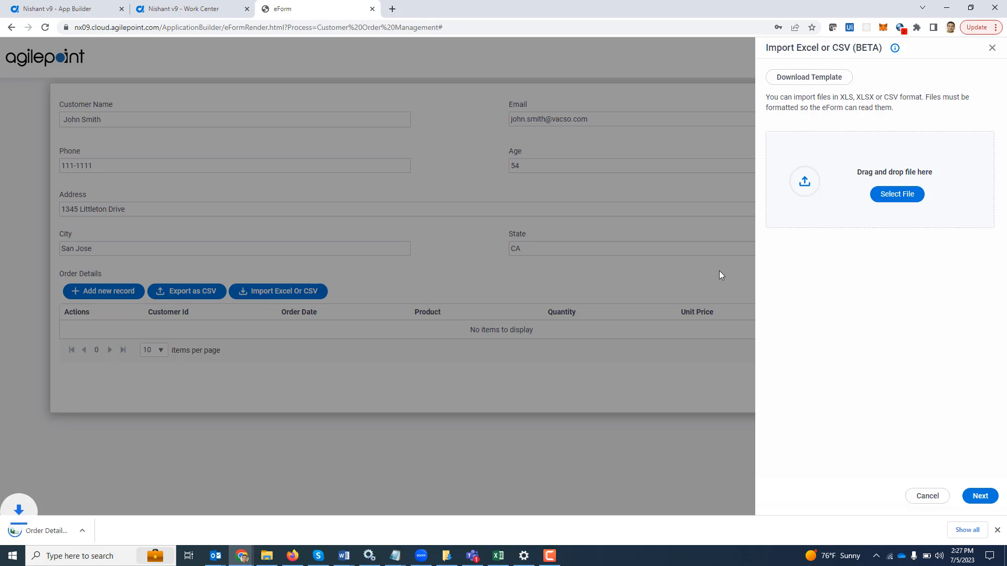
pyautogui.click(58, 531)
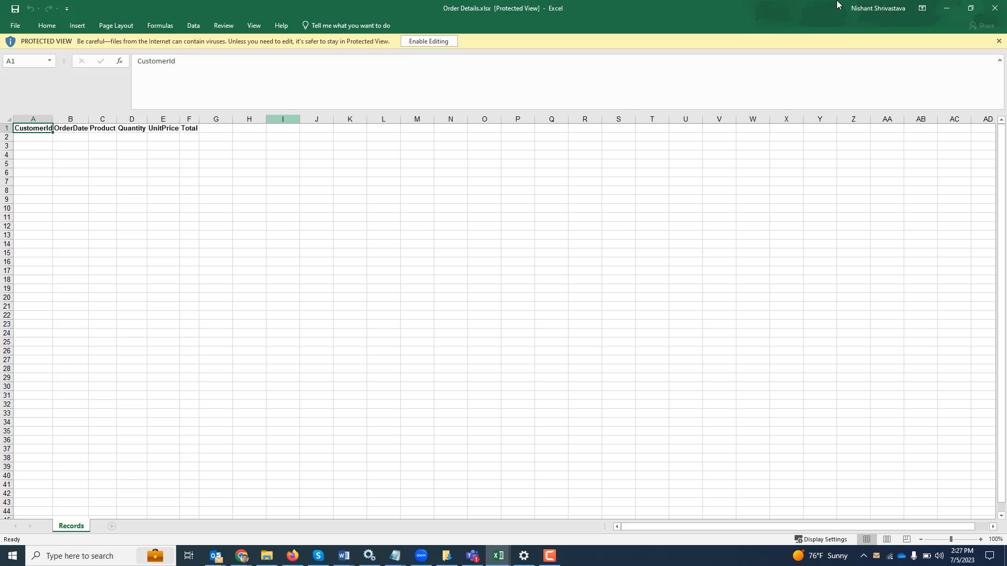
pyautogui.click(1000, 12)
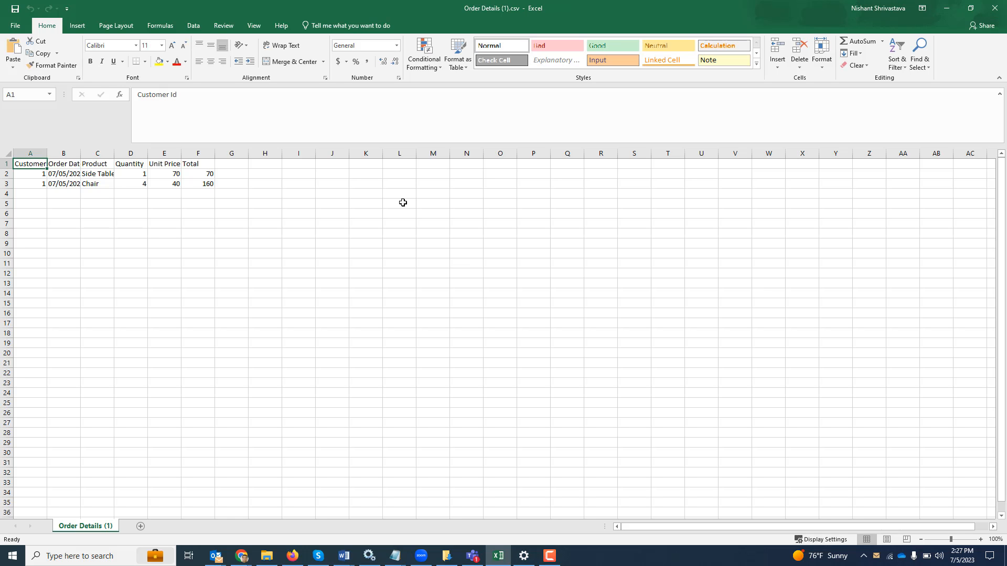
pyautogui.hotkey('alt', 'Tab')
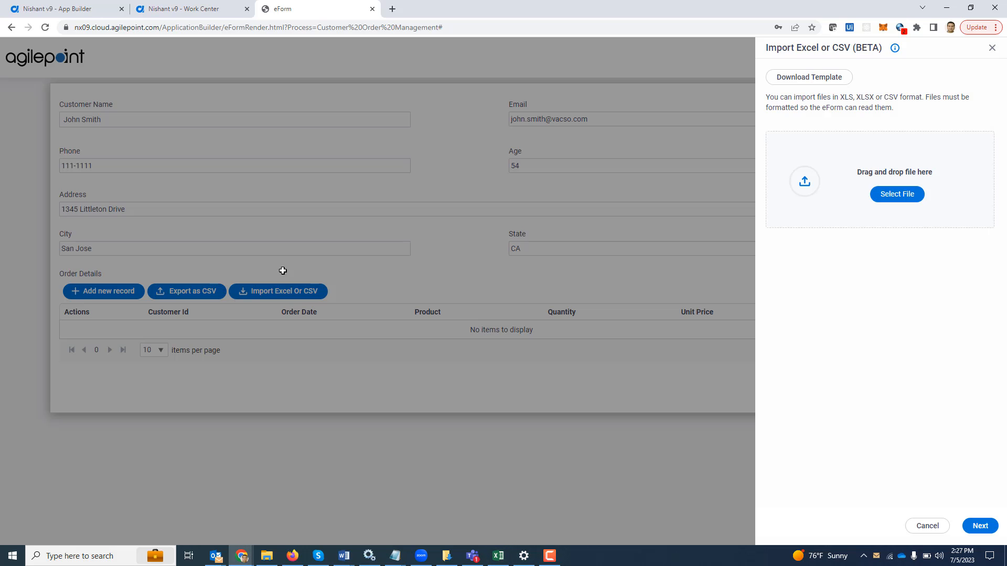
# Step: Import Order Details (1).csv into the Order Details grid after checking its column mapping
pyautogui.click(892, 195)
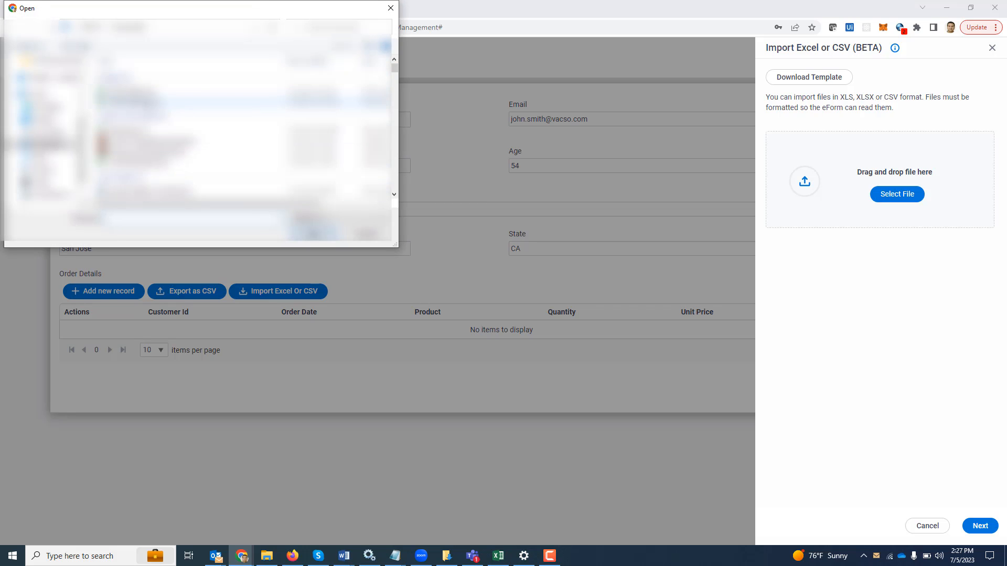
pyautogui.doubleClick(146, 104)
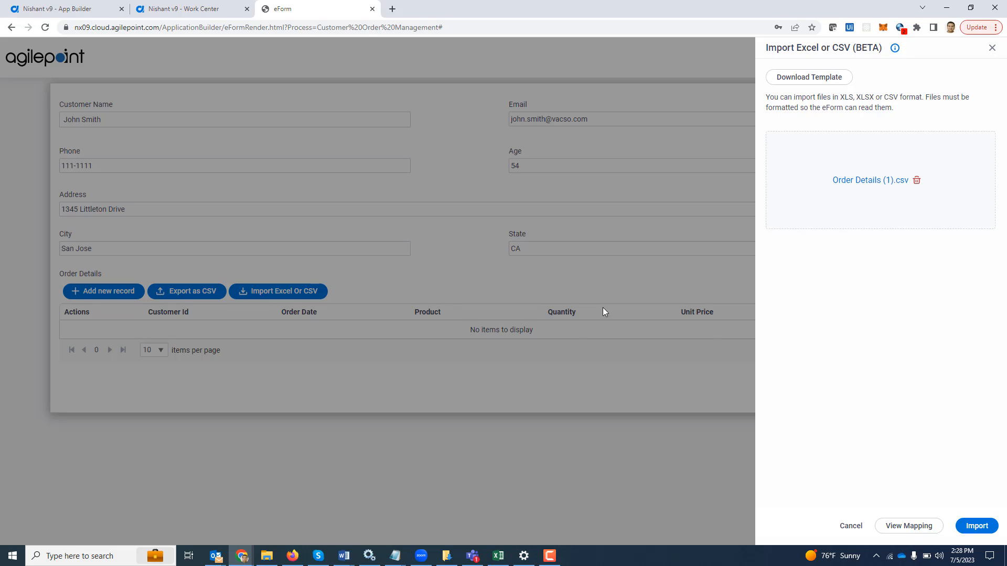
pyautogui.click(912, 529)
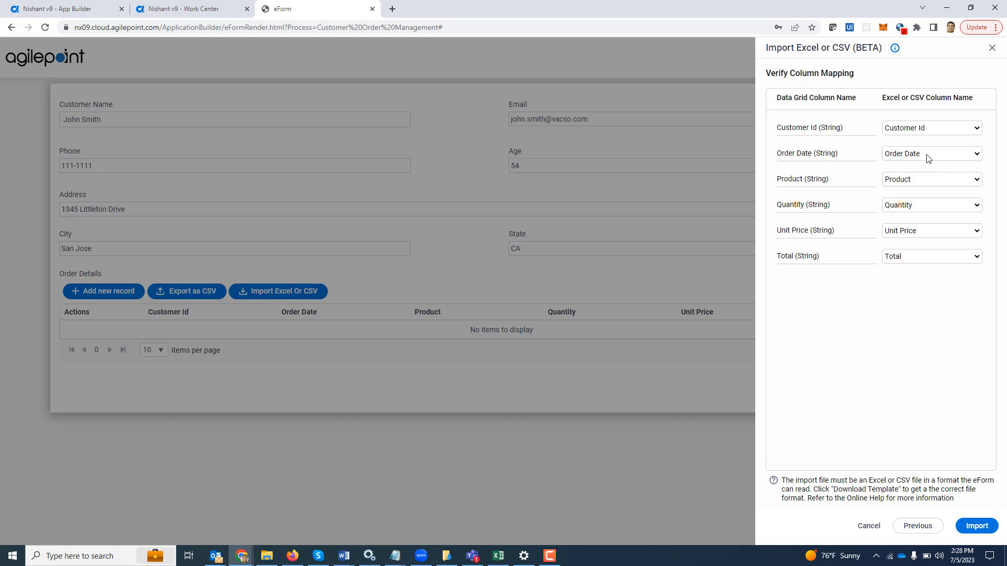
pyautogui.click(928, 528)
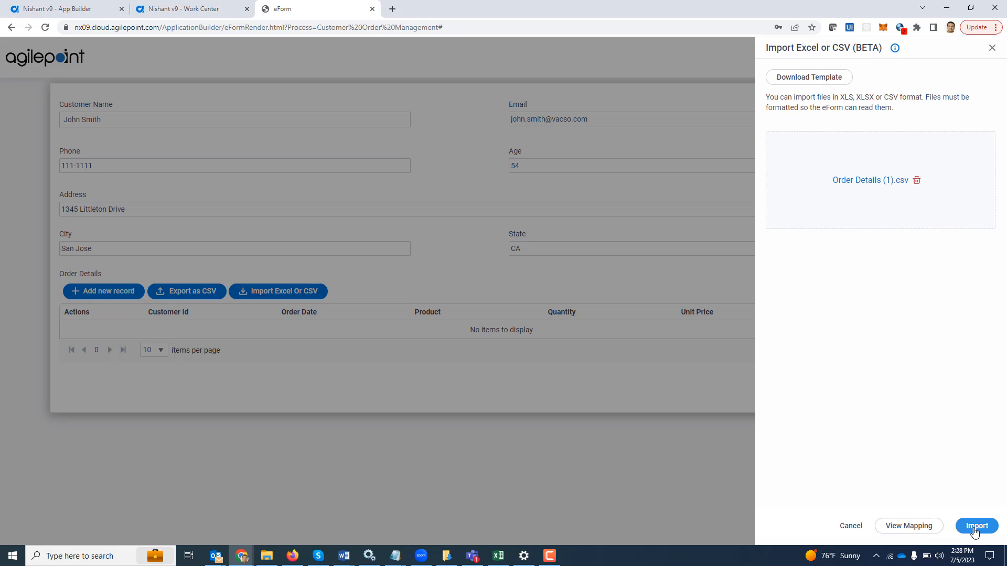
pyautogui.click(975, 526)
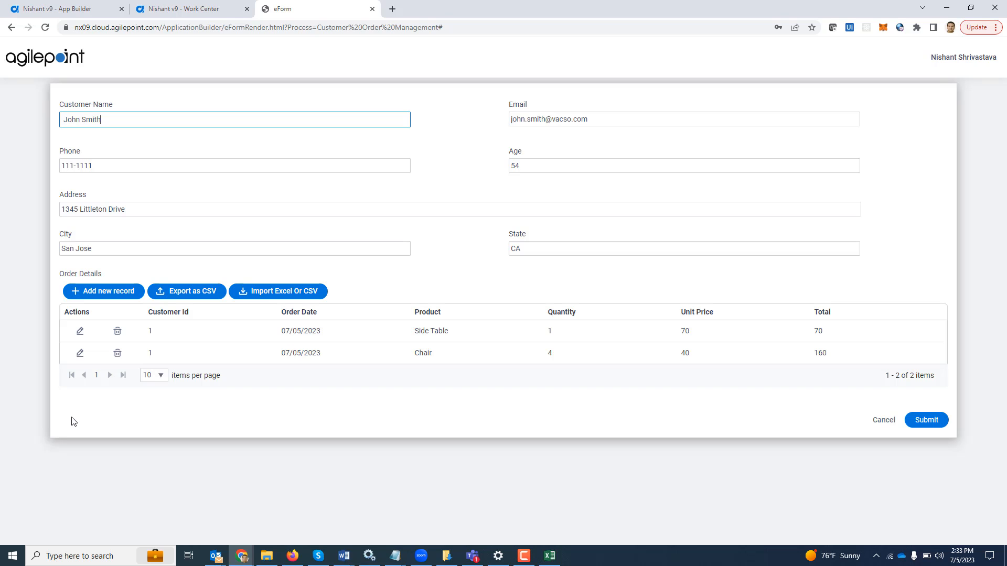
# Step: Delete the Side Table and Chair records from the Order Details grid
pyautogui.click(117, 330)
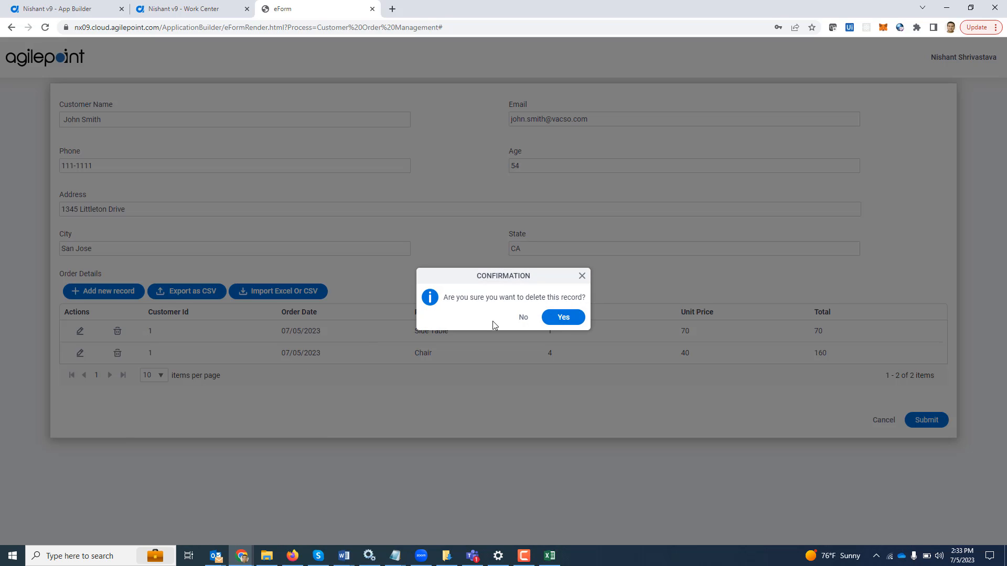
pyautogui.click(554, 317)
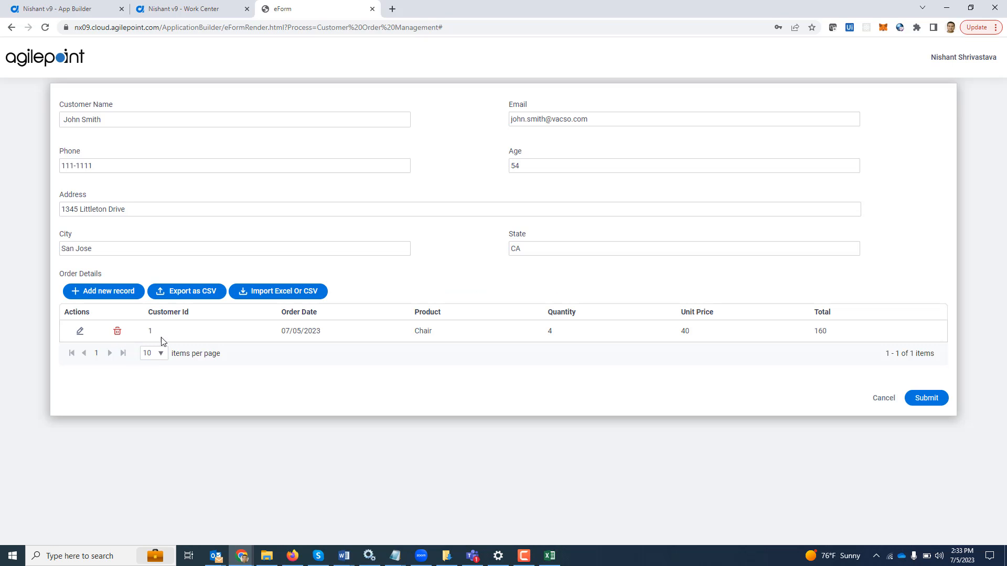
pyautogui.click(117, 331)
pyautogui.click(557, 317)
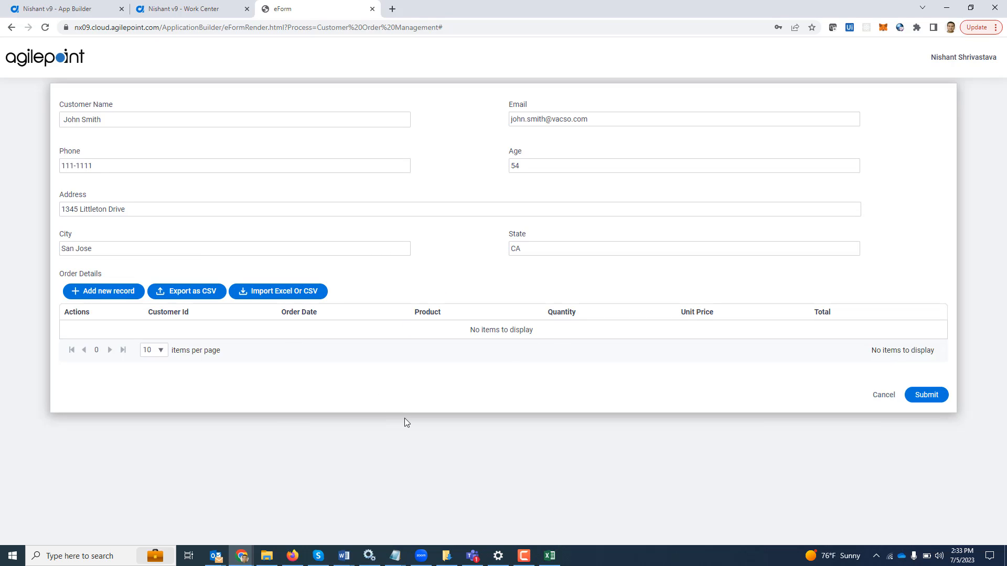
# Step: Switch to Excel, rename the header in cell F1 of Order Details.xlsx to Total1, and return to the browser form
pyautogui.click(550, 555)
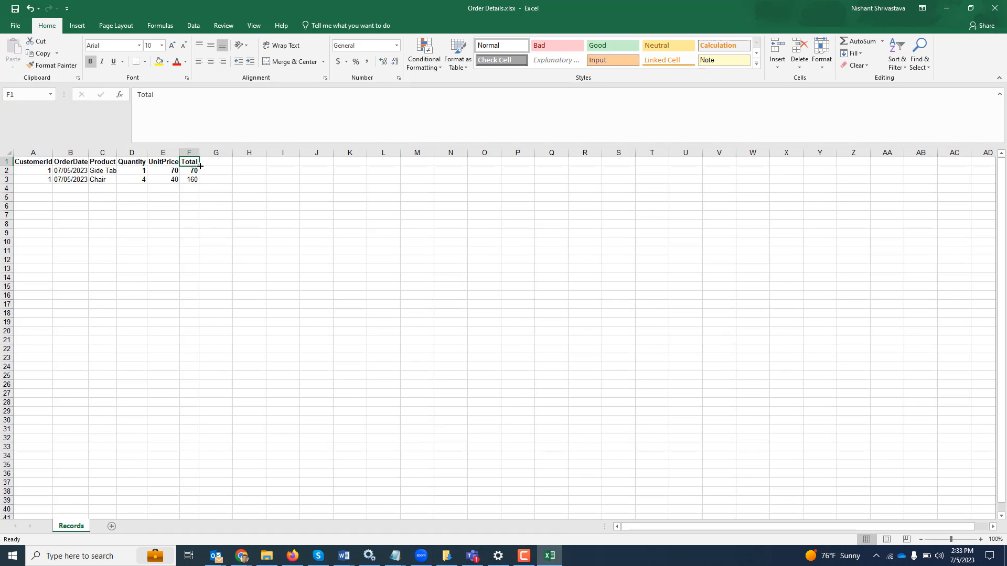
pyautogui.click(165, 94)
pyautogui.write('1')
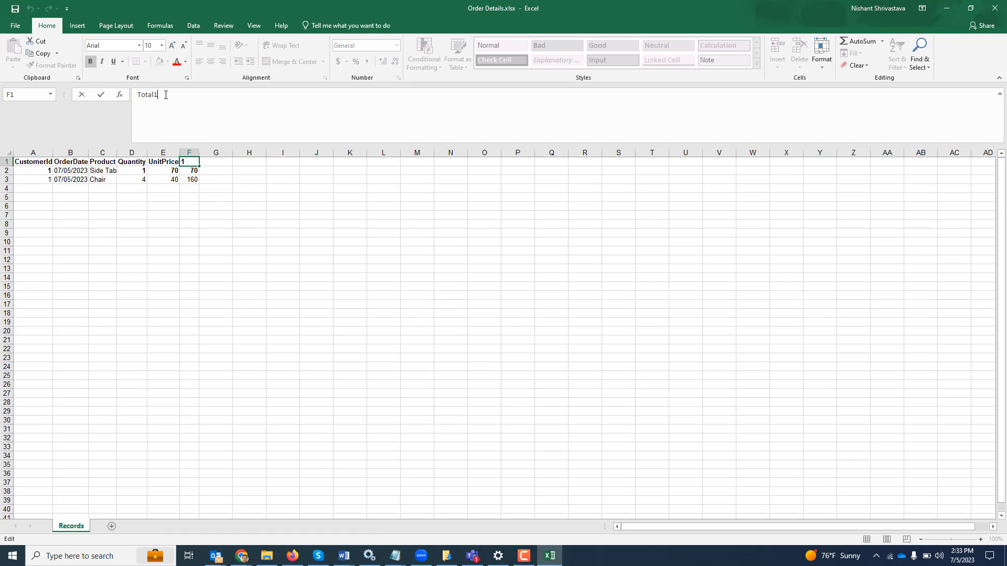
pyautogui.hotkey('ctrl', 'Return')
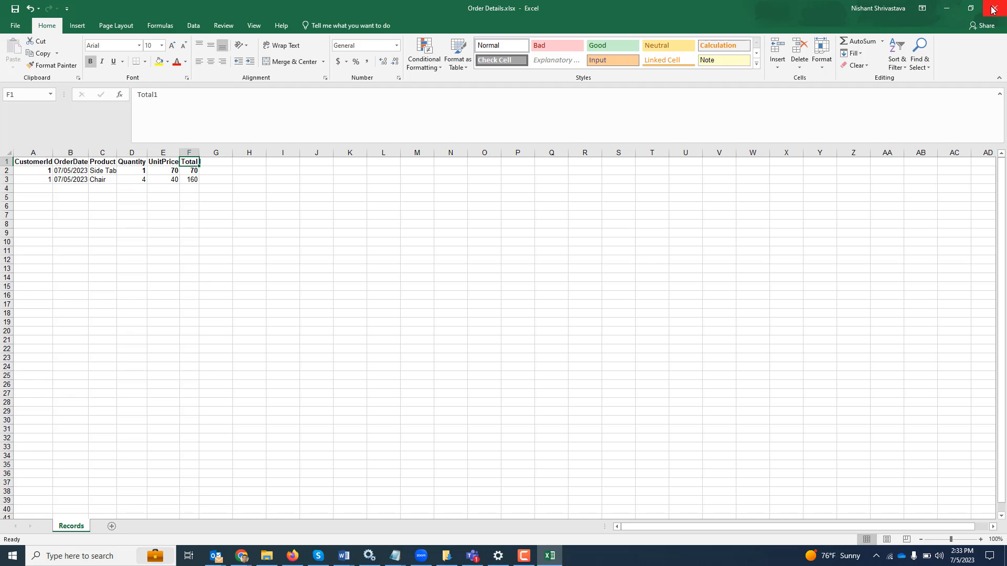
pyautogui.click(239, 554)
pyautogui.click(363, 515)
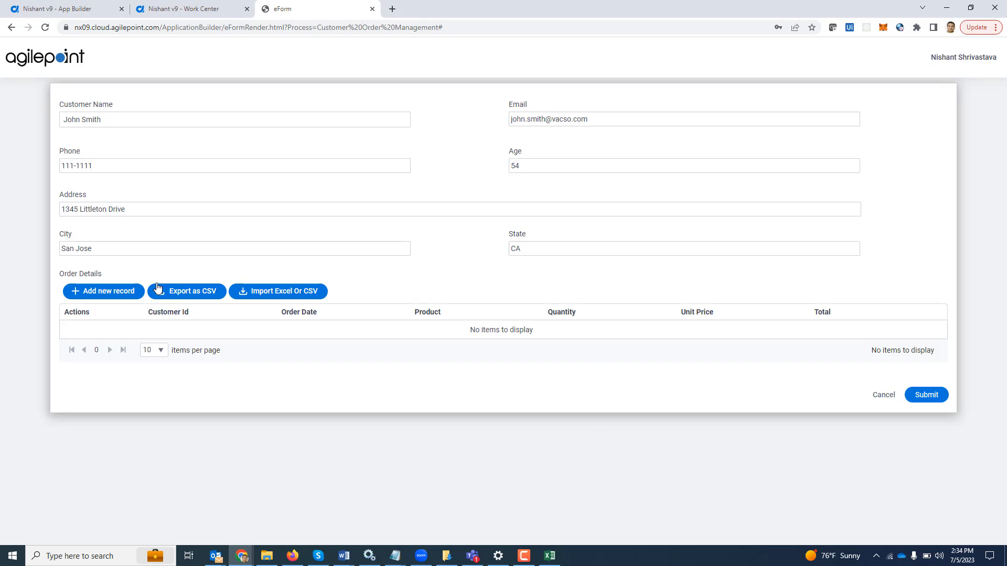
# Step: Import Order Details.xlsx into the Order Details grid, mapping the grid's Total column to Total1
pyautogui.click(294, 292)
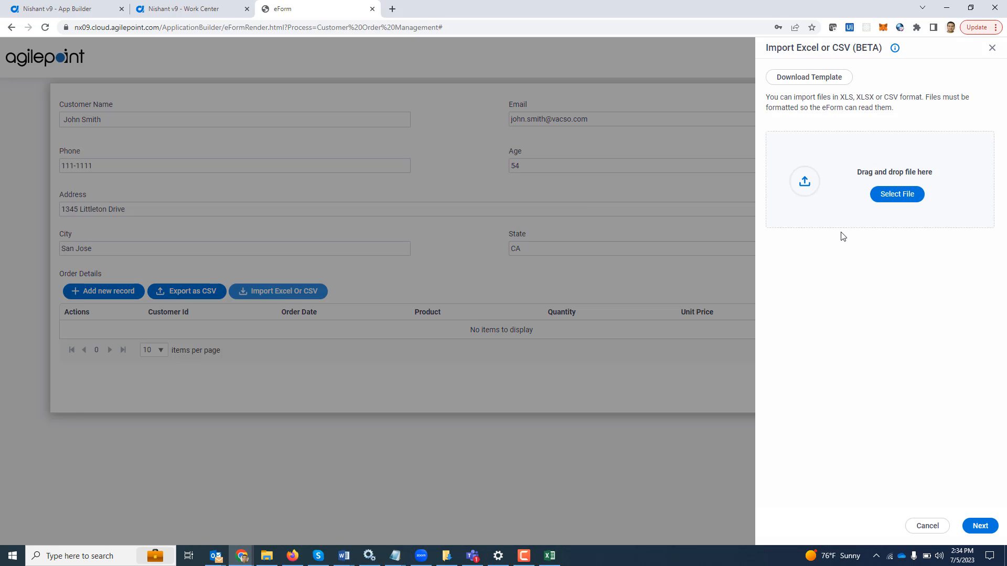
pyautogui.click(902, 192)
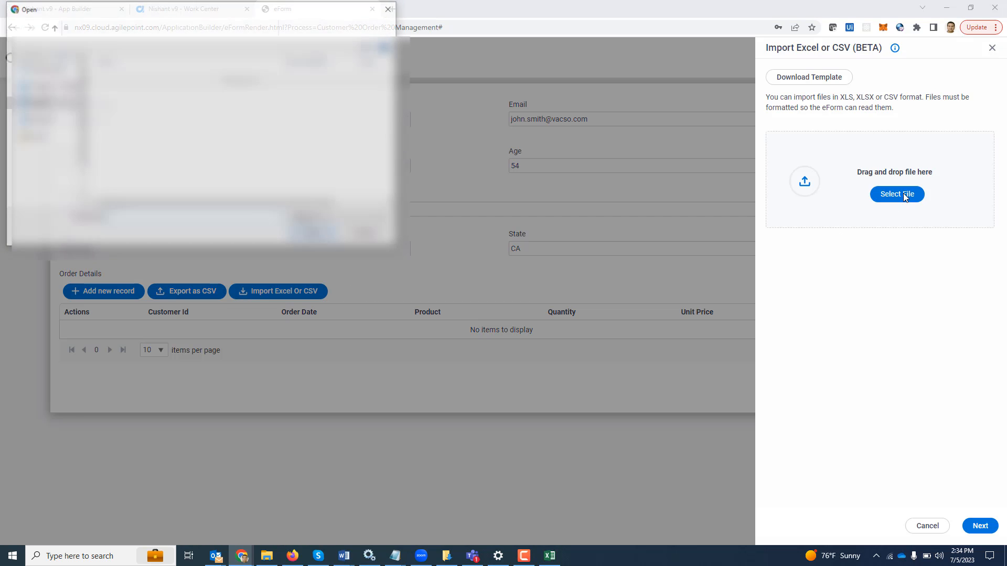
pyautogui.doubleClick(138, 93)
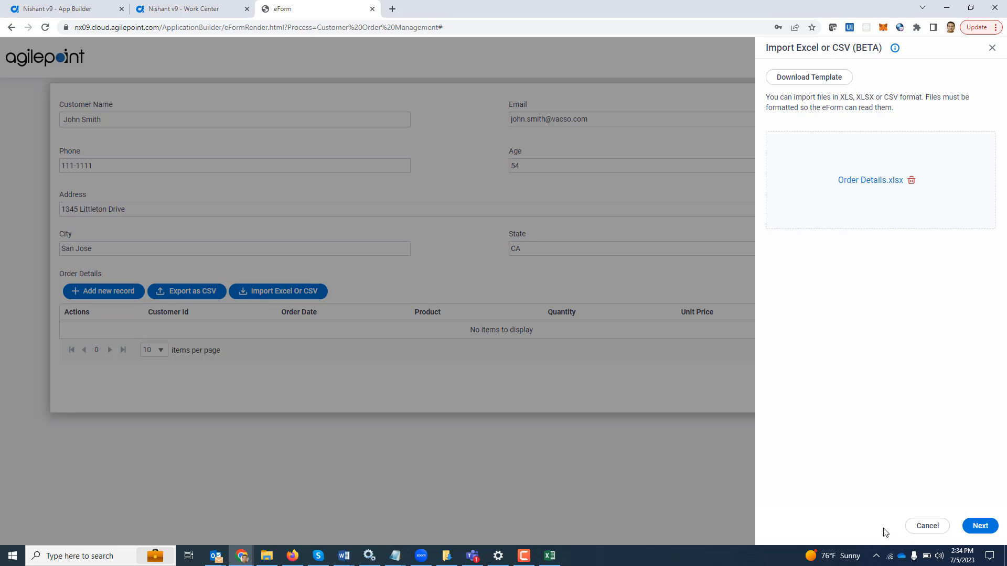
pyautogui.click(990, 528)
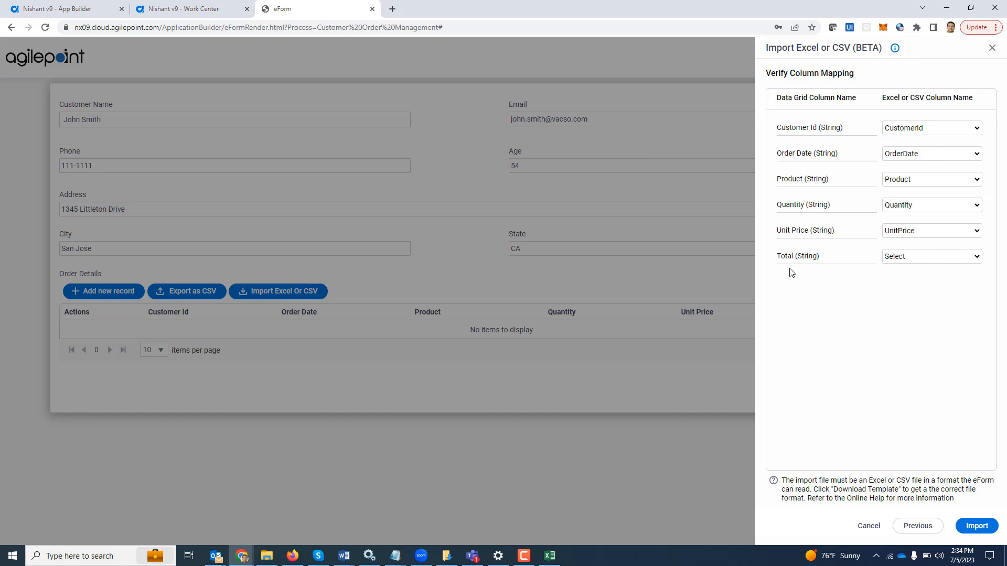
pyautogui.click(962, 260)
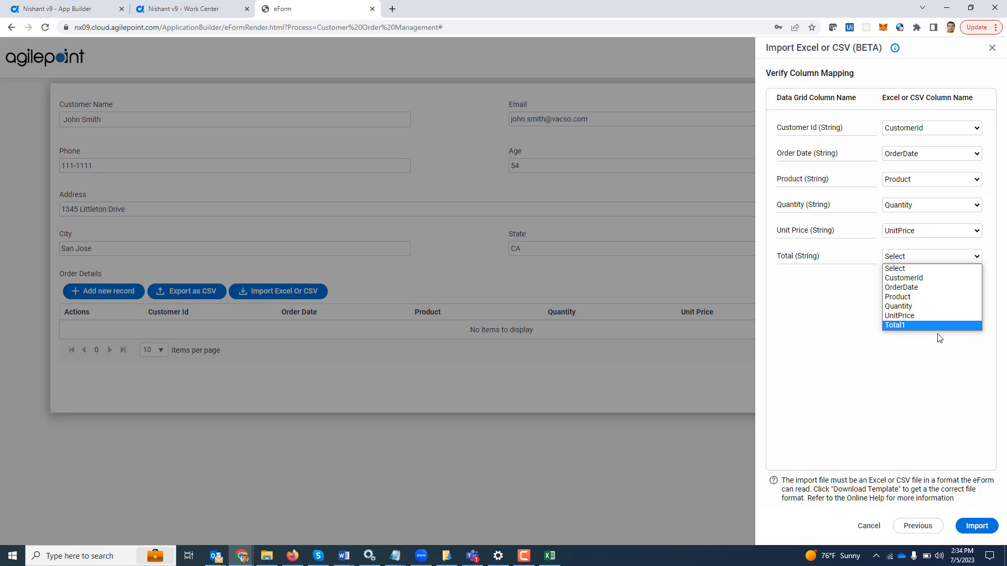
pyautogui.click(940, 325)
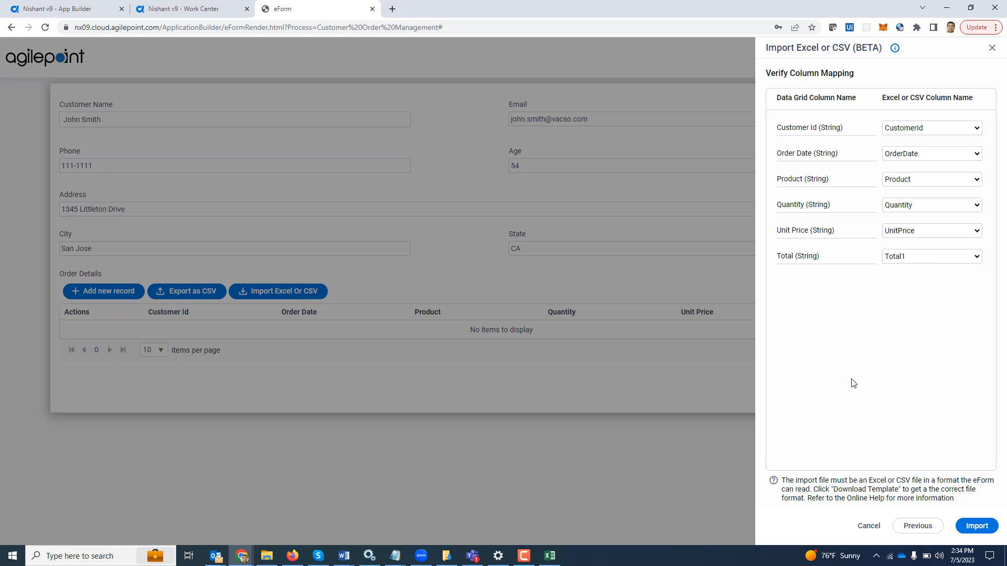
pyautogui.click(983, 529)
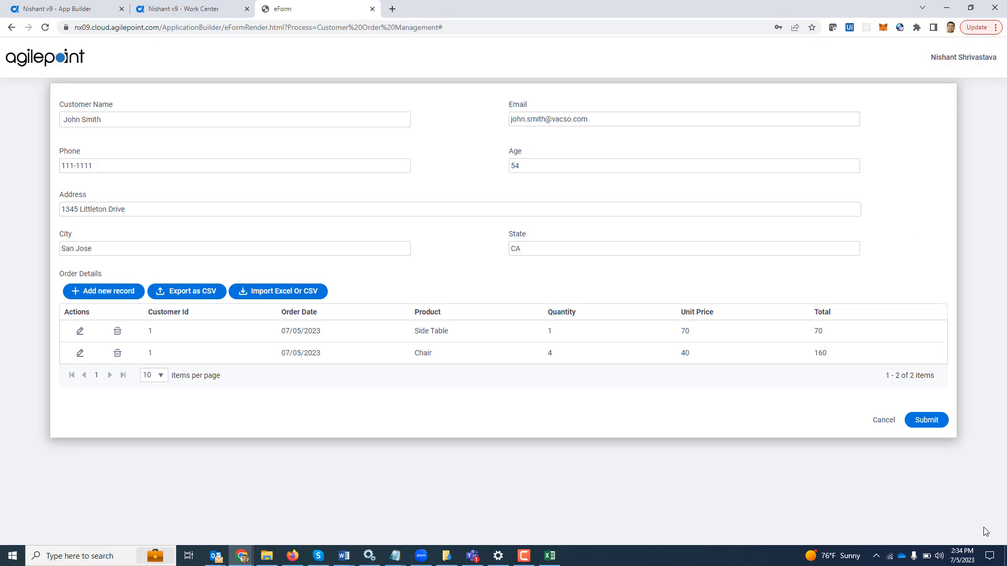